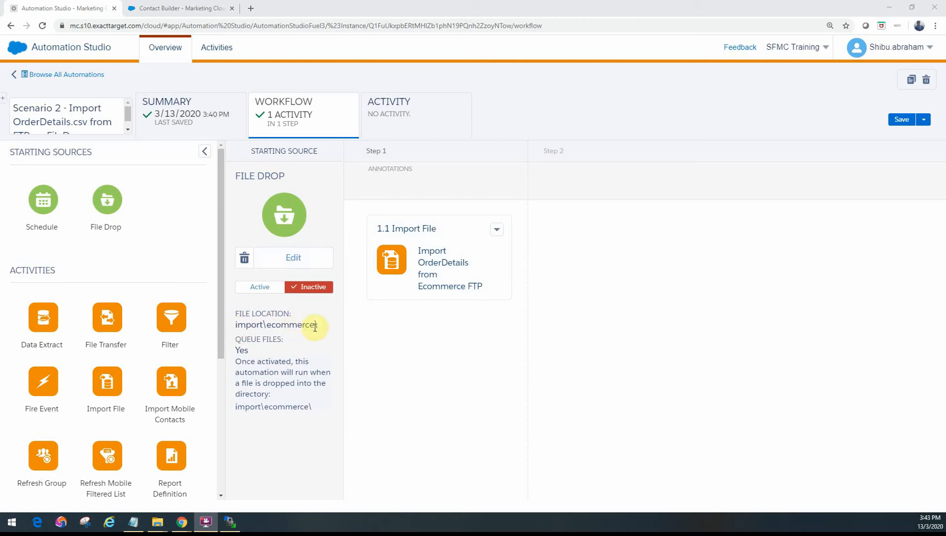
Step: Review the file drop source settings, then bring up the Import File activity's definition via Edit / View
{"action": "left_click", "coordinate": [287, 259]}
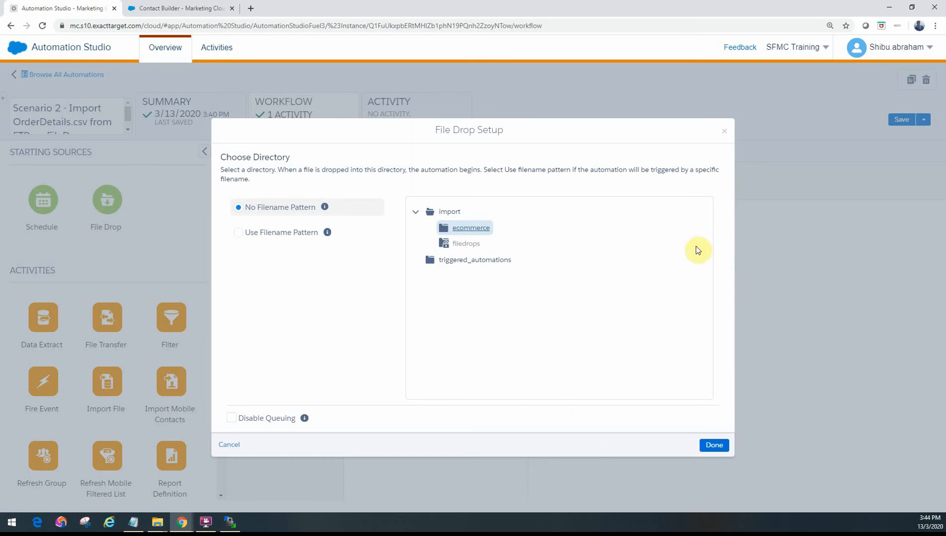
{"action": "left_click", "coordinate": [724, 133]}
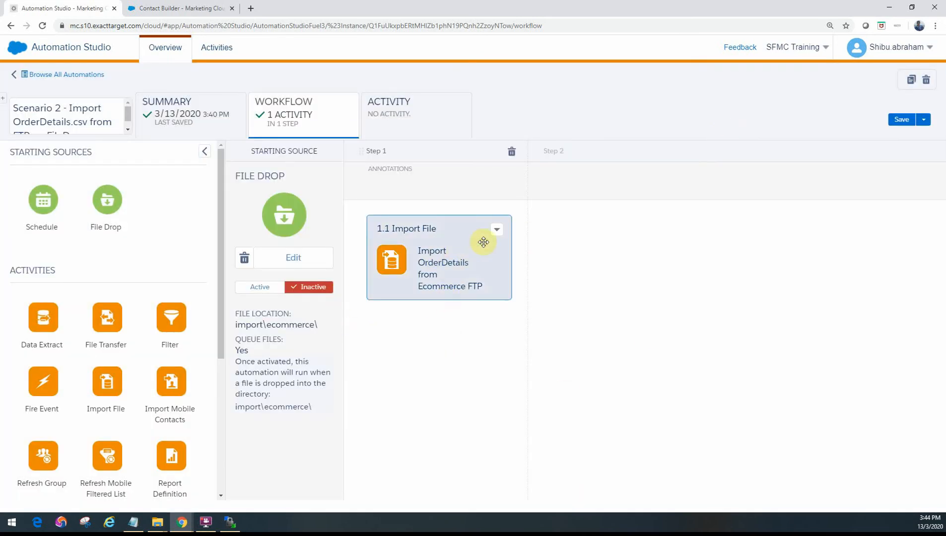
{"action": "left_click", "coordinate": [497, 230]}
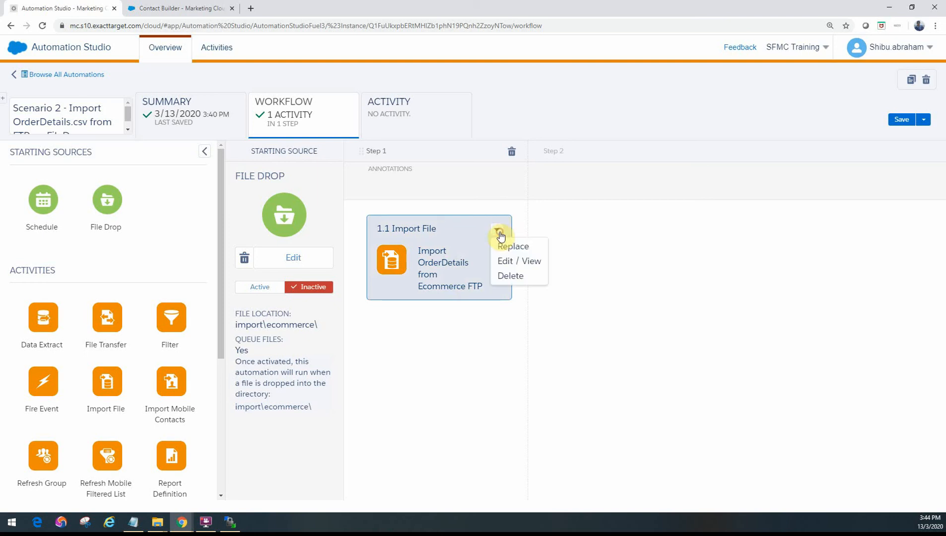
{"action": "left_click", "coordinate": [510, 262]}
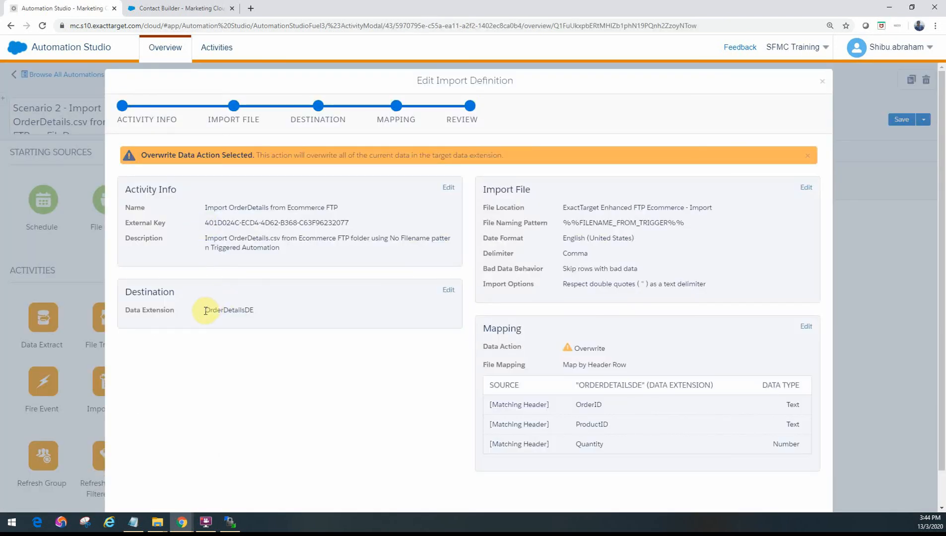
Step: Highlight the destination OrderDetailsDE and cross-check it against the data extensions in Contact Builder
{"action": "left_click_drag", "start_coordinate": [204, 311], "coordinate": [257, 313]}
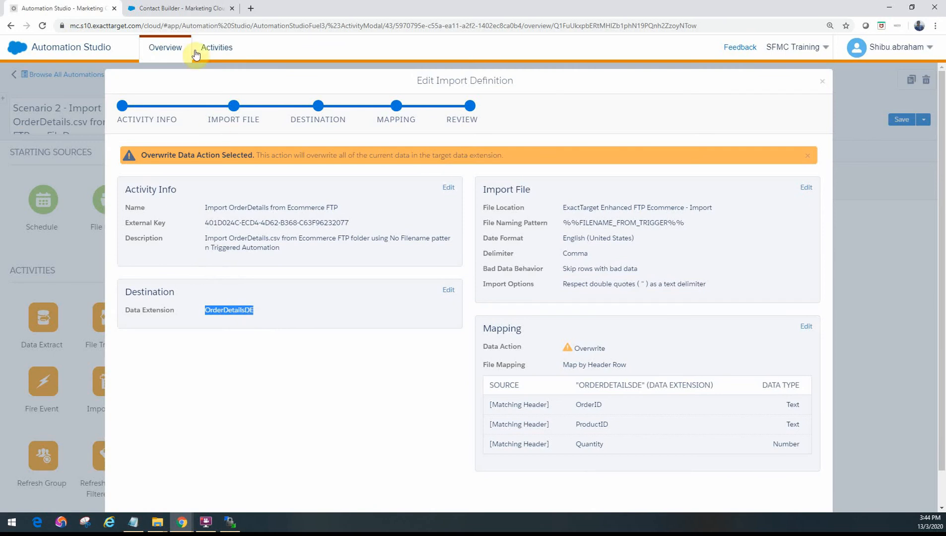
{"action": "left_click", "coordinate": [184, 9]}
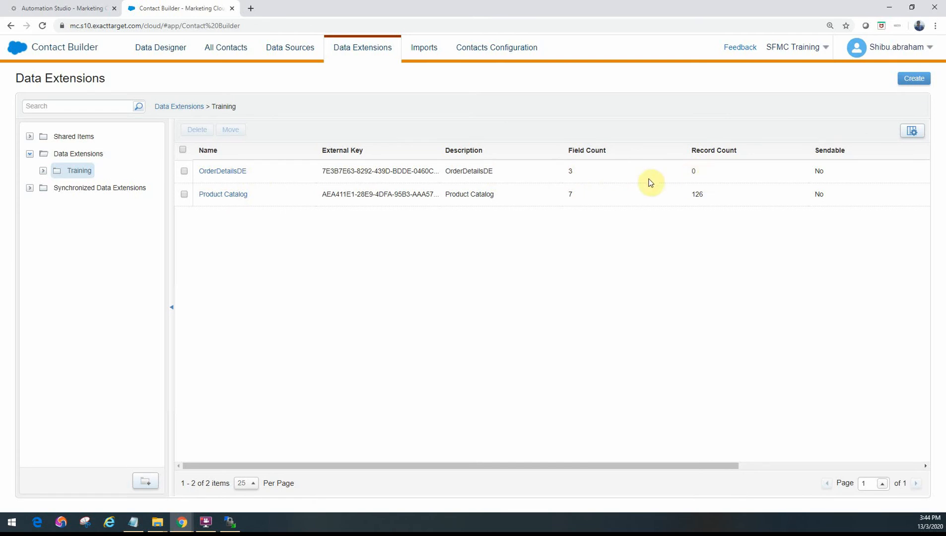
{"action": "left_click", "coordinate": [56, 7]}
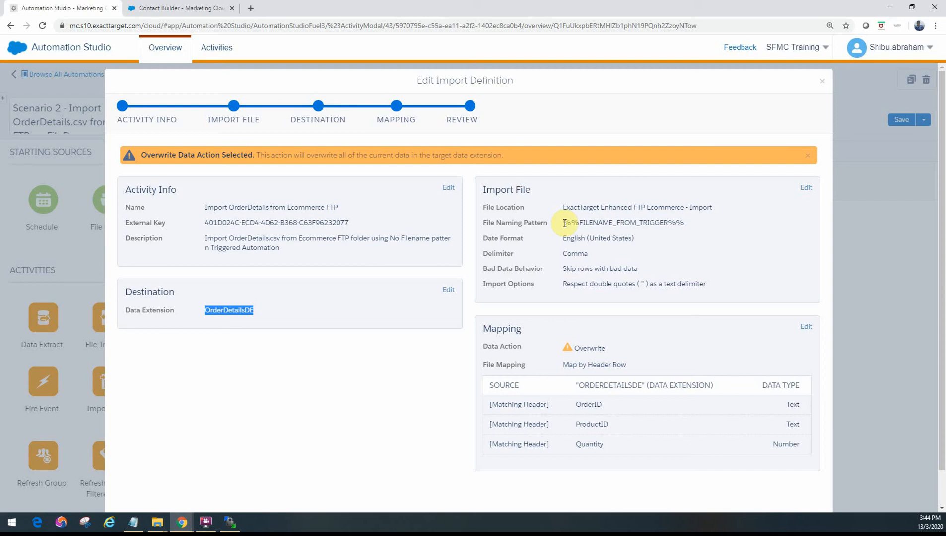
{"action": "left_click_drag", "start_coordinate": [565, 223], "coordinate": [686, 224]}
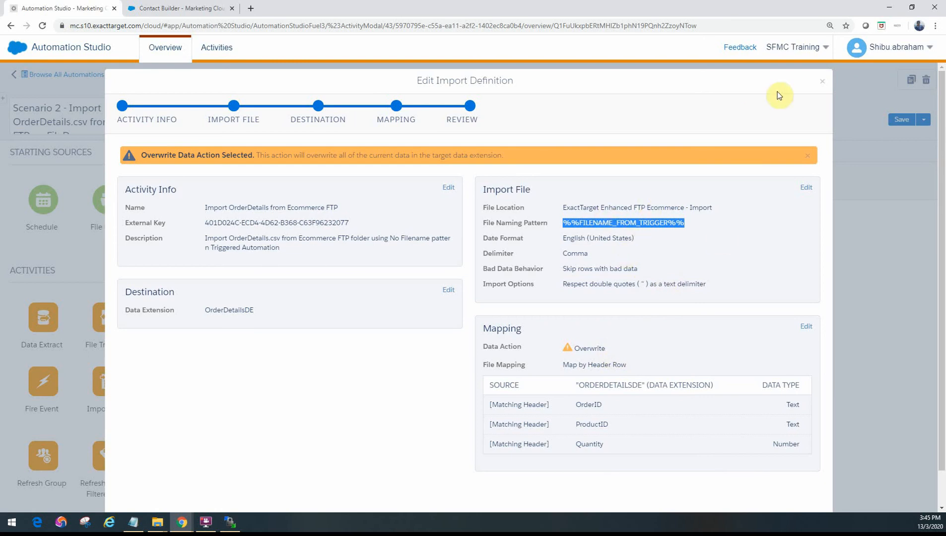
Step: Leave the import definition without saving and activate the File Drop trigger with Activate Now
{"action": "left_click", "coordinate": [824, 85]}
{"action": "left_click", "coordinate": [876, 141]}
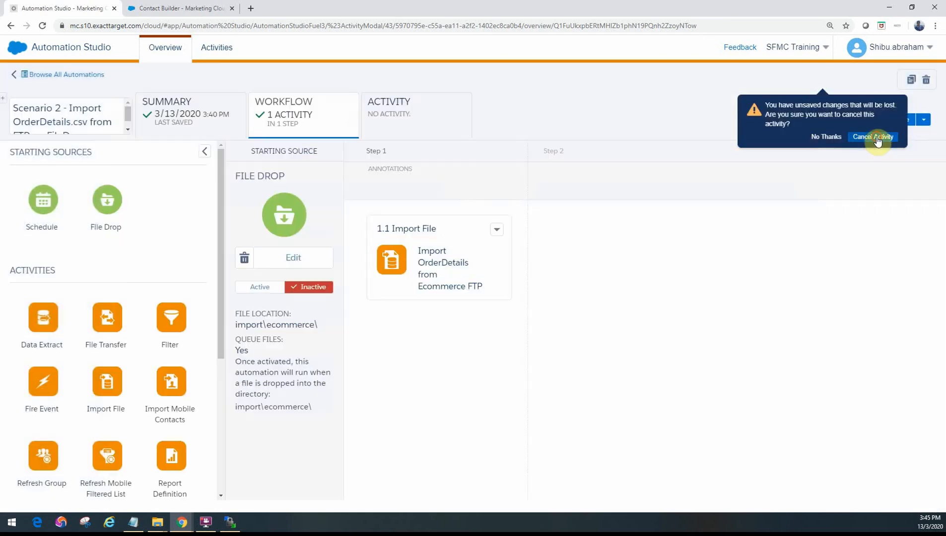
{"action": "left_click", "coordinate": [259, 286]}
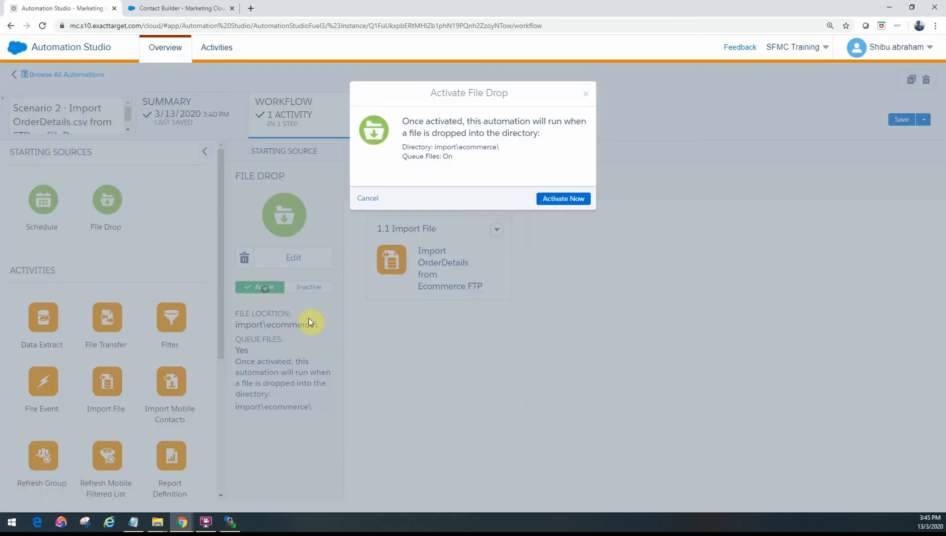
{"action": "left_click", "coordinate": [577, 199]}
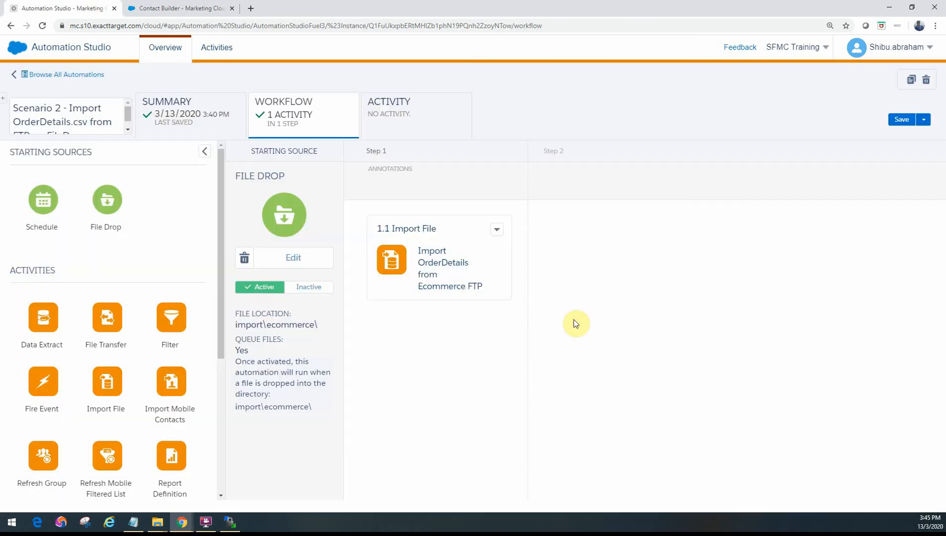
Step: Glance at the automation's Activity view, return to the workflow, and bring WinSCP to the front
{"action": "left_click", "coordinate": [408, 106]}
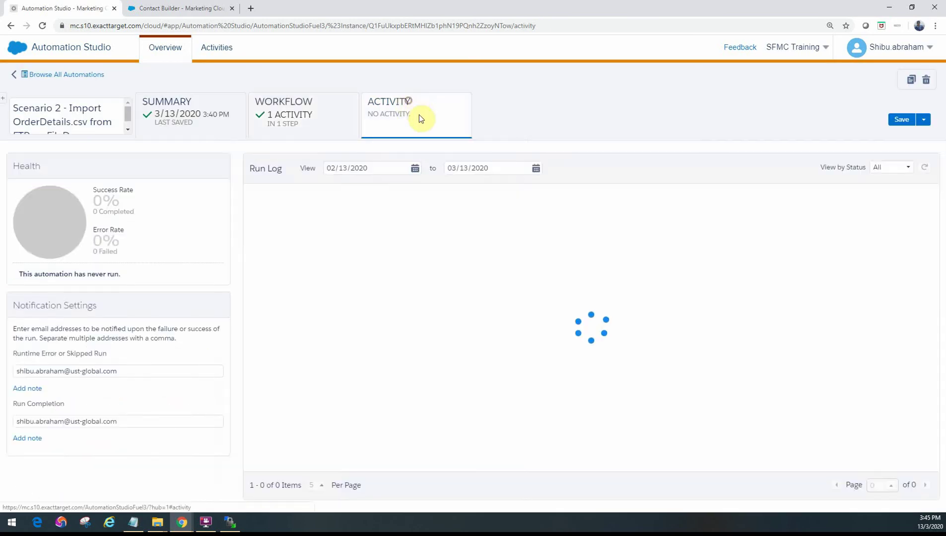
{"action": "left_click", "coordinate": [305, 119]}
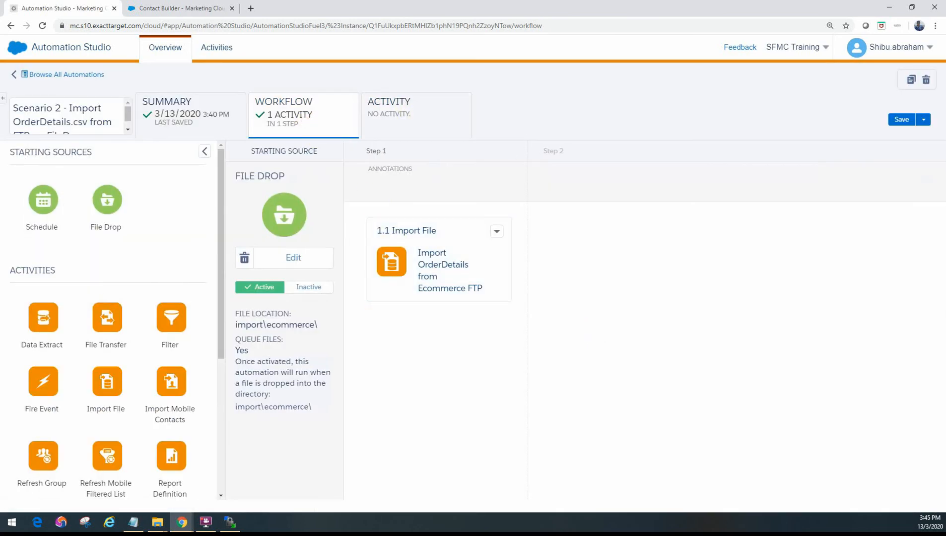
{"action": "left_click", "coordinate": [230, 522]}
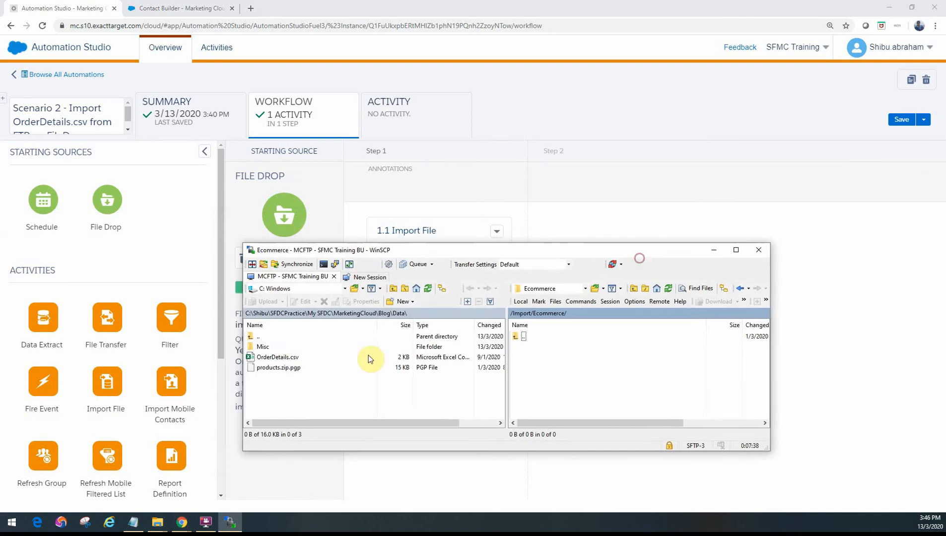
Step: Select the local OrderDetails.csv, checking Contact Builder and the workflow before returning to WinSCP
{"action": "left_click", "coordinate": [288, 358]}
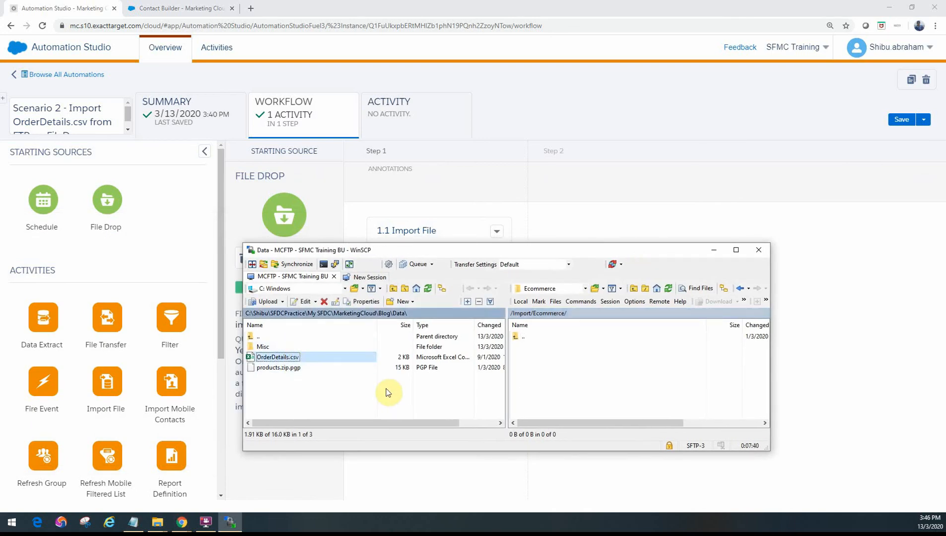
{"action": "left_click", "coordinate": [184, 9]}
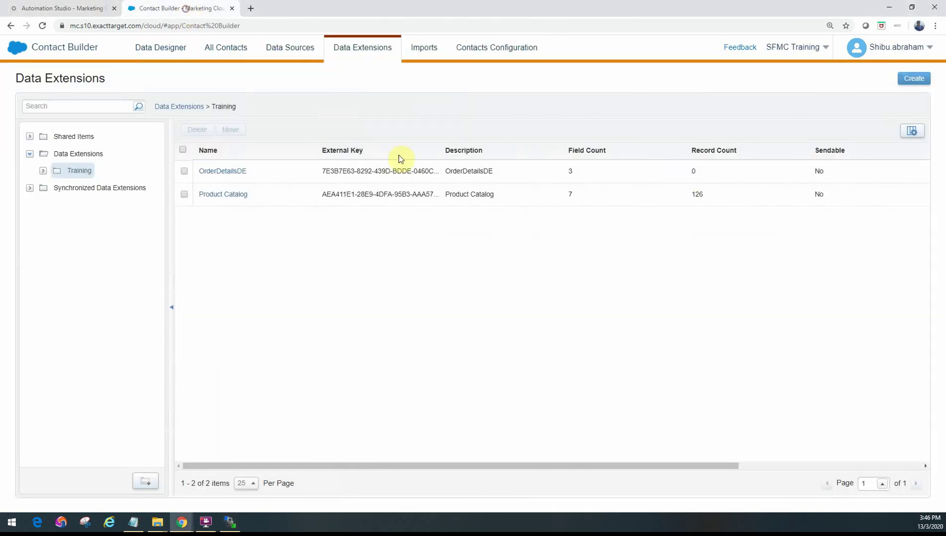
{"action": "left_click", "coordinate": [76, 7]}
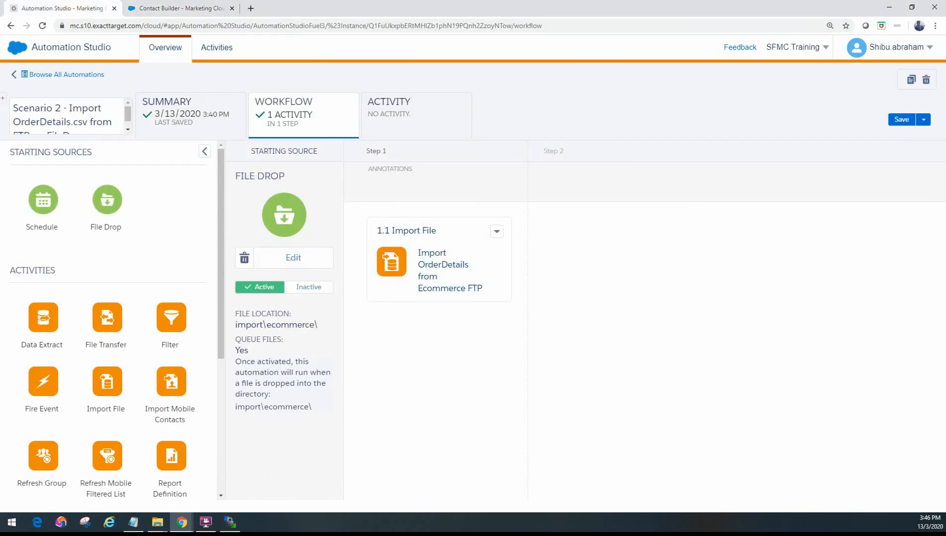
{"action": "left_click", "coordinate": [229, 522]}
Step: Drop OrderDetails.csv into the remote /Import/Ecommerce/ folder and confirm the upload
{"action": "left_click_drag", "start_coordinate": [277, 357], "coordinate": [562, 363]}
{"action": "left_click", "coordinate": [542, 381]}
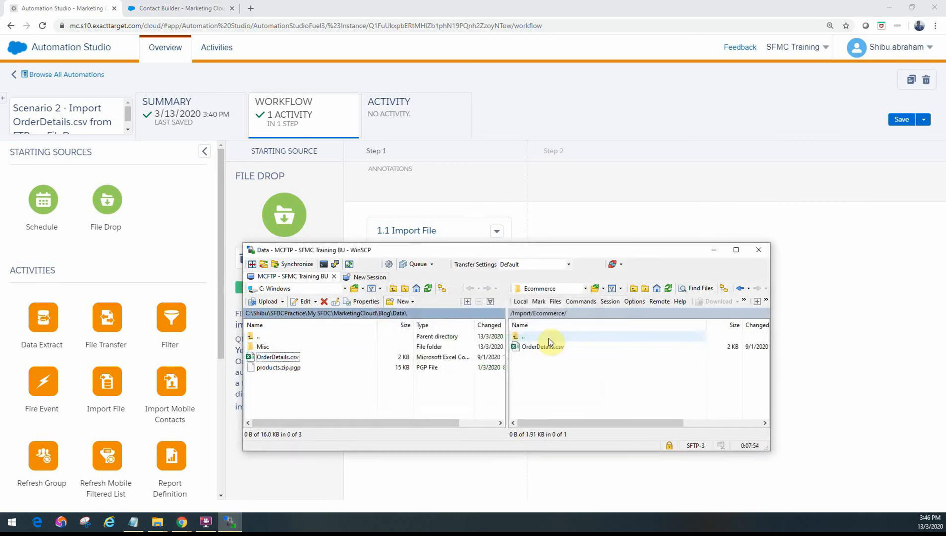
Step: Refresh the Run Log until the Import OrderDetails step shows Complete at 100% success, then head to Contact Builder
{"action": "left_click", "coordinate": [428, 99]}
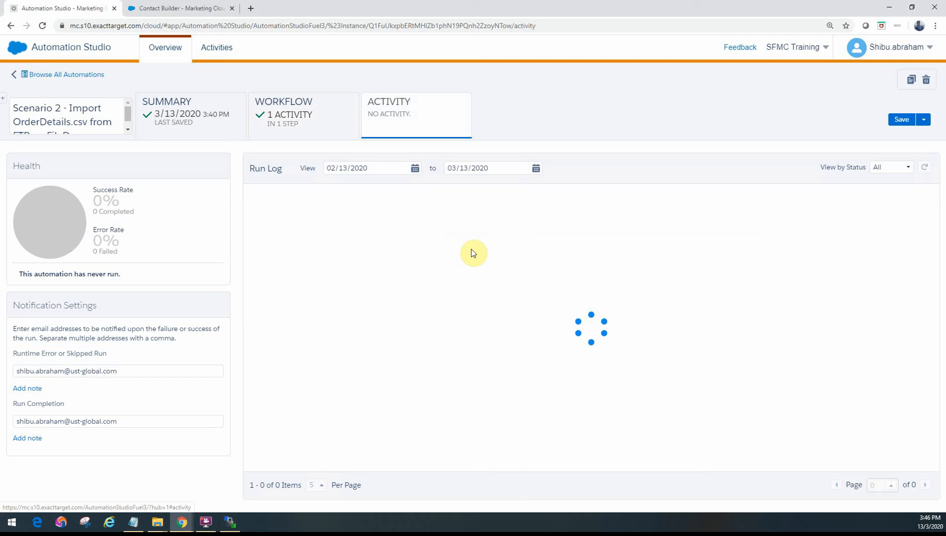
{"action": "left_click", "coordinate": [413, 203]}
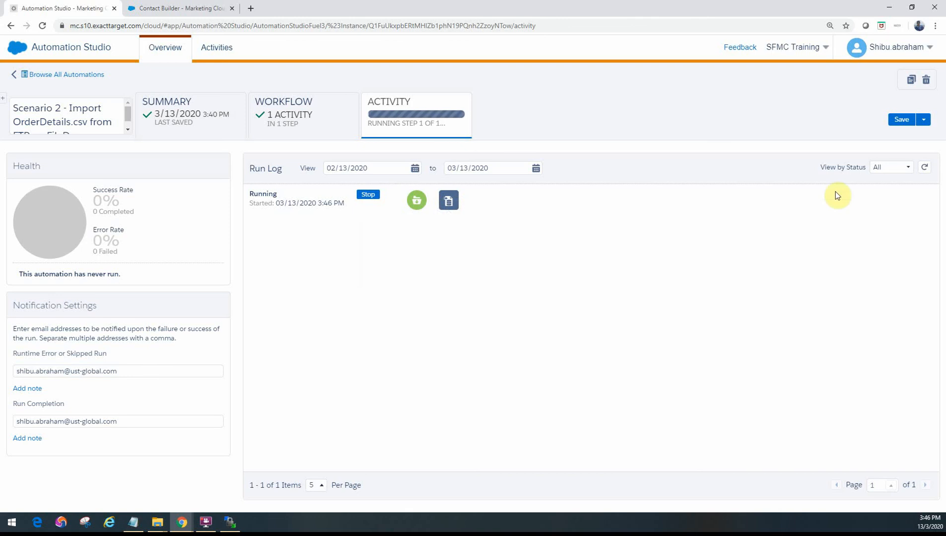
{"action": "left_click", "coordinate": [924, 167]}
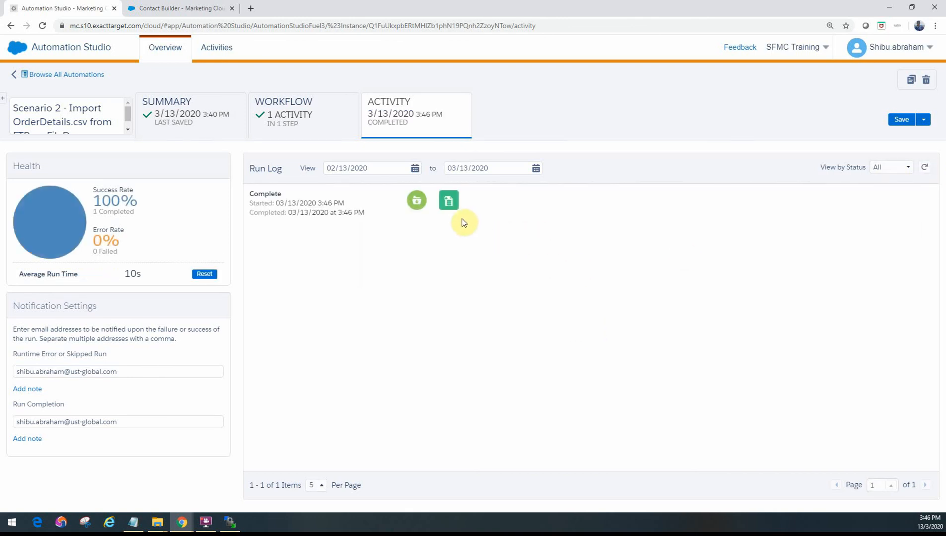
{"action": "left_click", "coordinate": [449, 201]}
{"action": "left_click", "coordinate": [178, 9]}
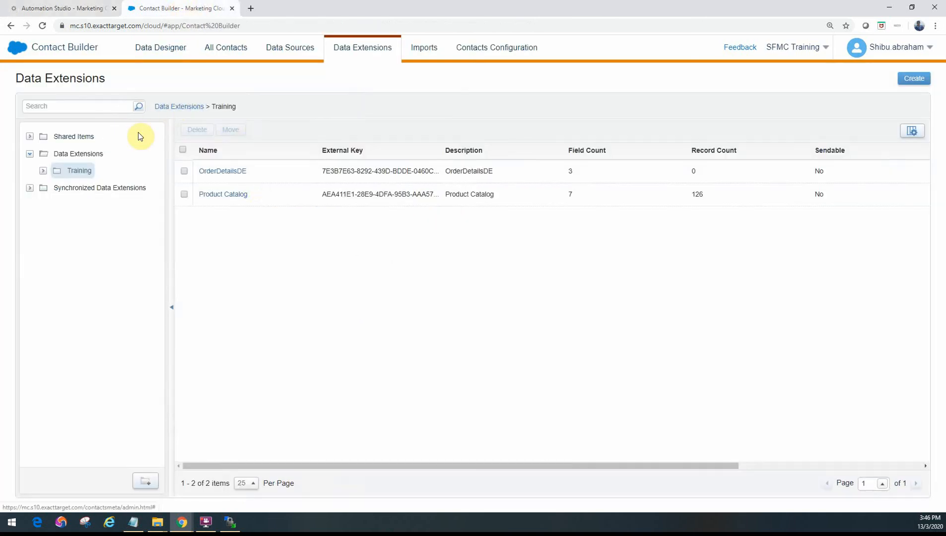
Step: Read OrderDetailsDE's record count of 100 in the Training folder, then return to Automation Studio
{"action": "left_click", "coordinate": [83, 160]}
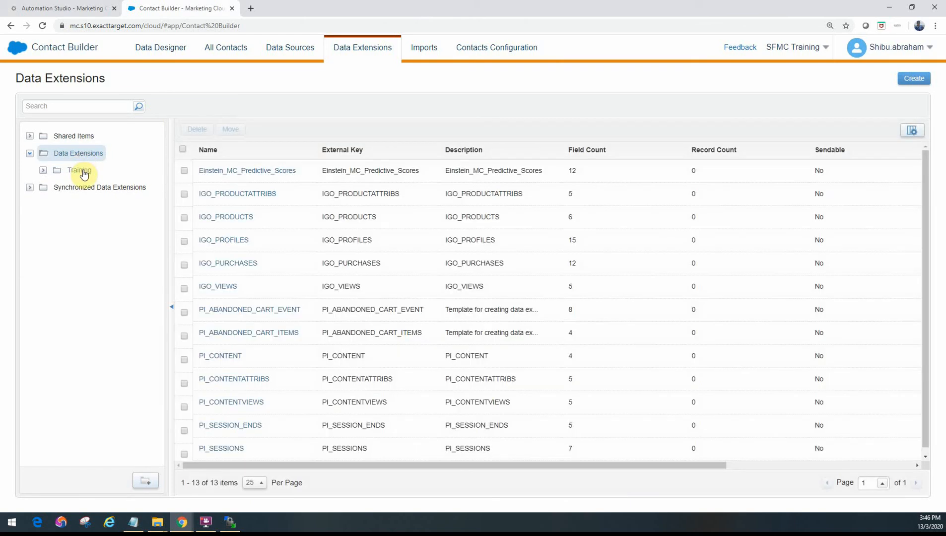
{"action": "left_click", "coordinate": [80, 171]}
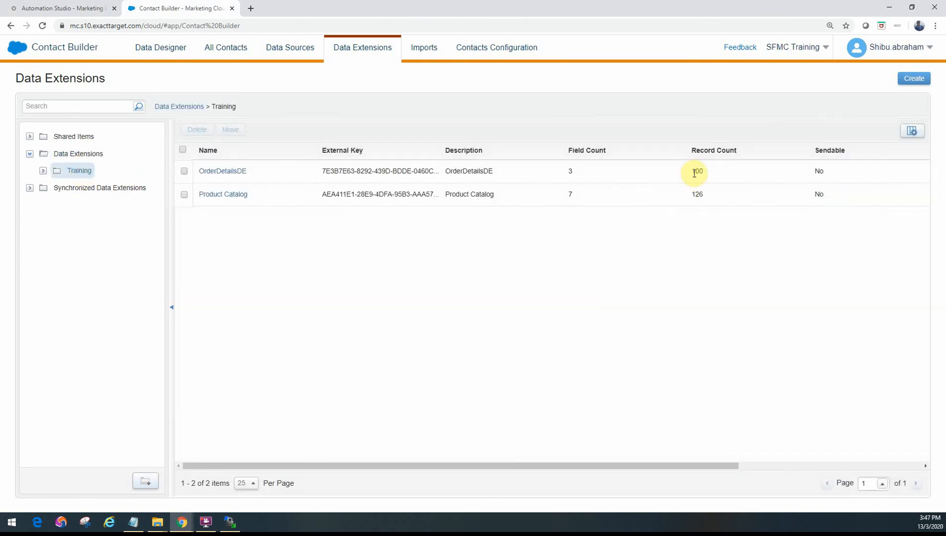
{"action": "left_click", "coordinate": [702, 245]}
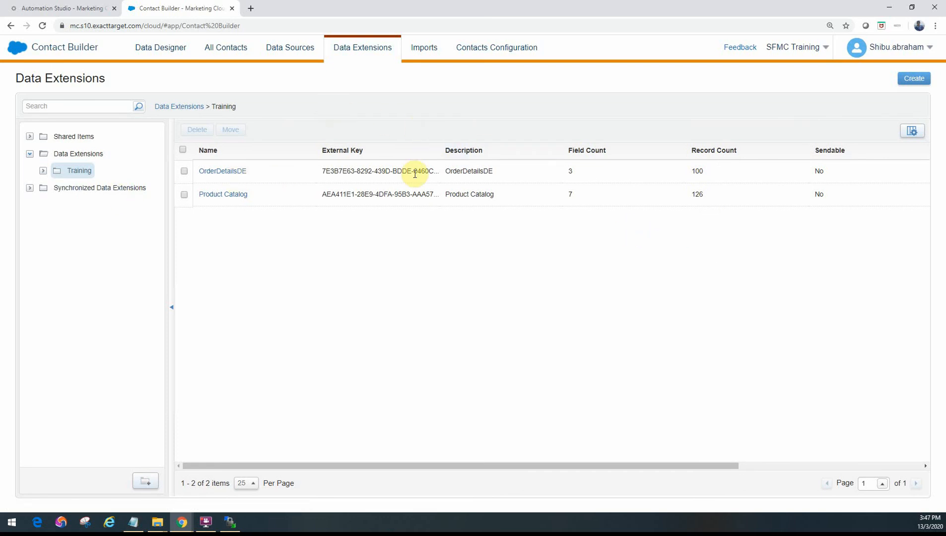
{"action": "left_click", "coordinate": [68, 9]}
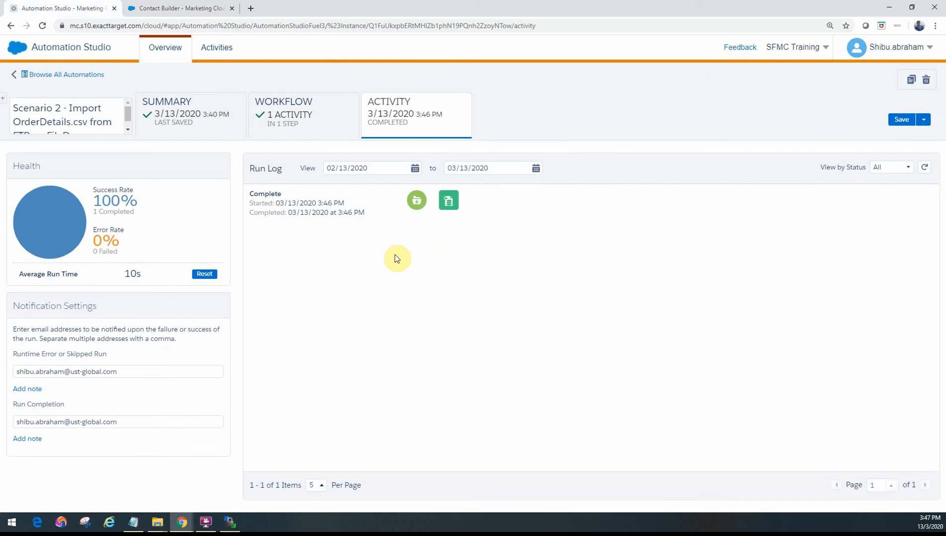
Step: Show the Scenario 2 workflow canvas with the active file drop feeding Import OrderDetails
{"action": "left_click", "coordinate": [318, 115]}
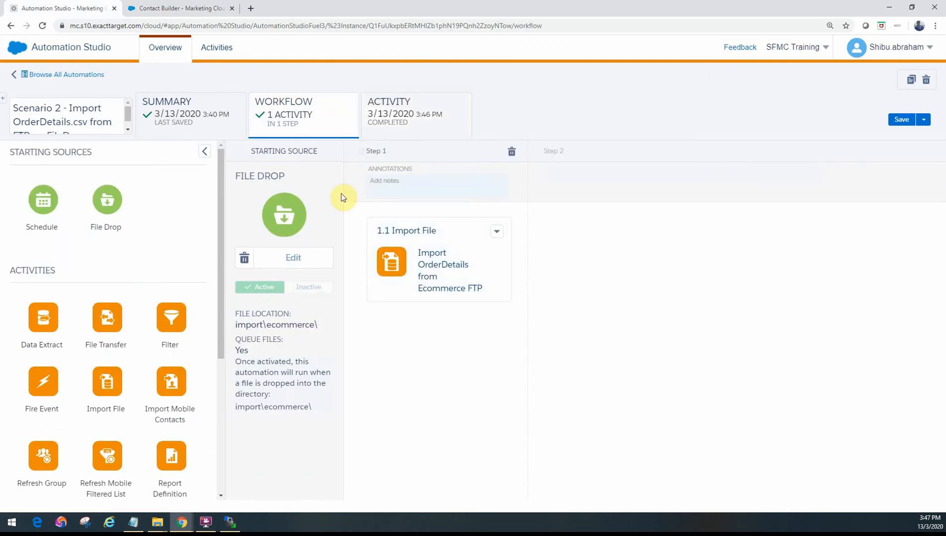